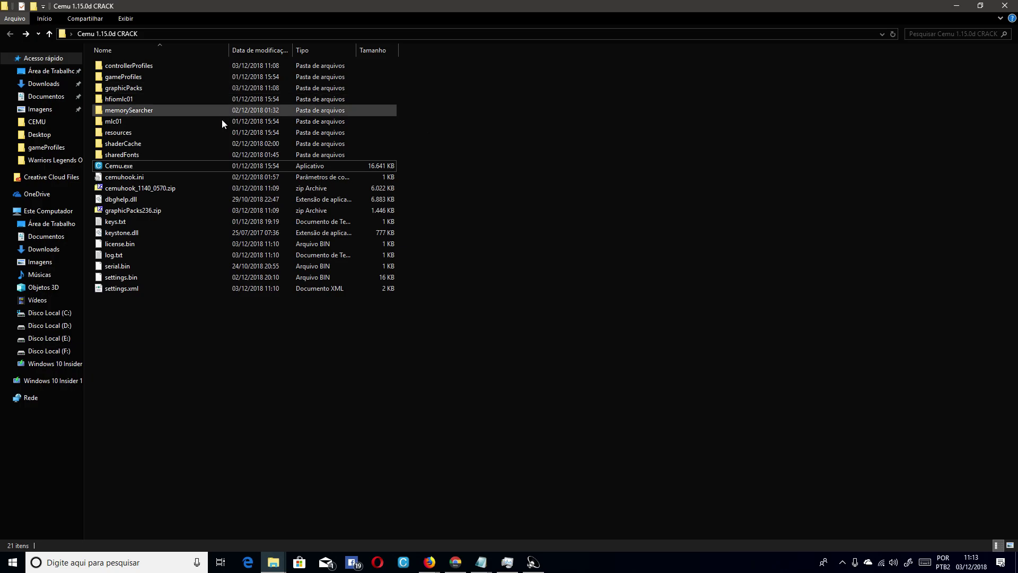
Step: Launch Cemu.exe from the Cemu 1.15.0d CRACK folder and close it again
{"action": "double_click", "coordinate": [119, 167]}
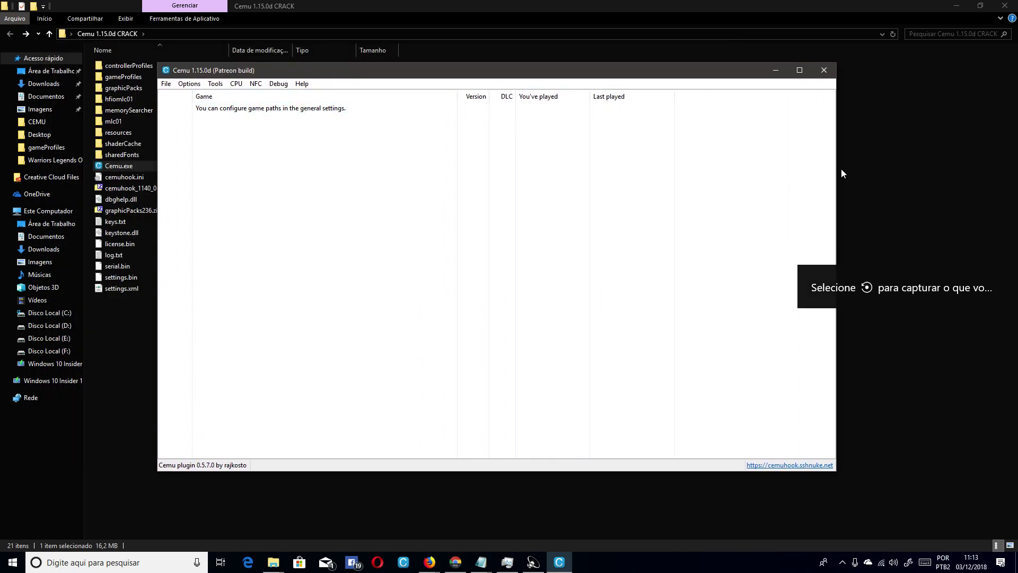
{"action": "left_click", "coordinate": [822, 68]}
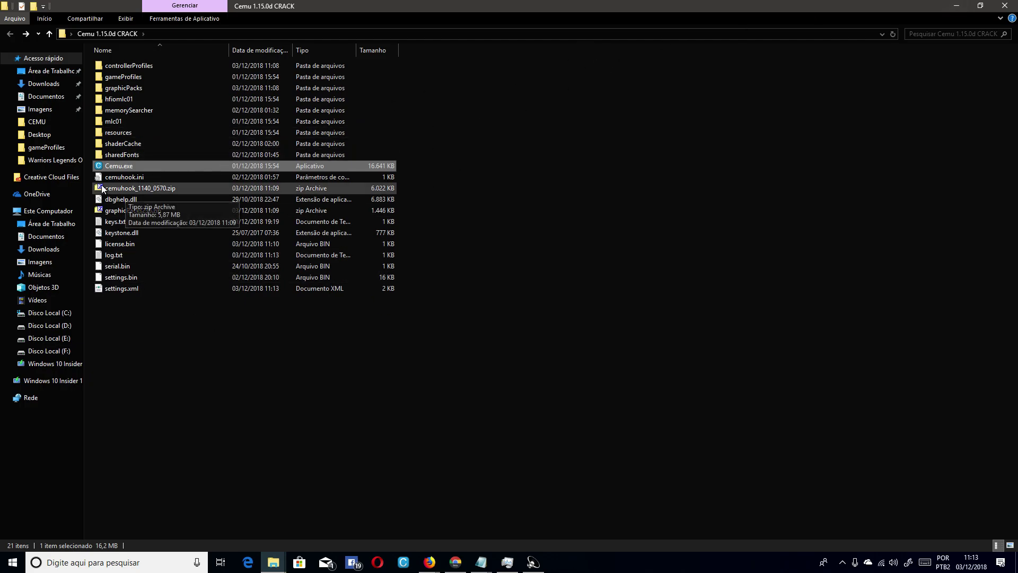
Step: Move graphicPacks236.zip into the graphicPacks folder, check that folder's contents and return to the Cemu folder
{"action": "left_click", "coordinate": [131, 190]}
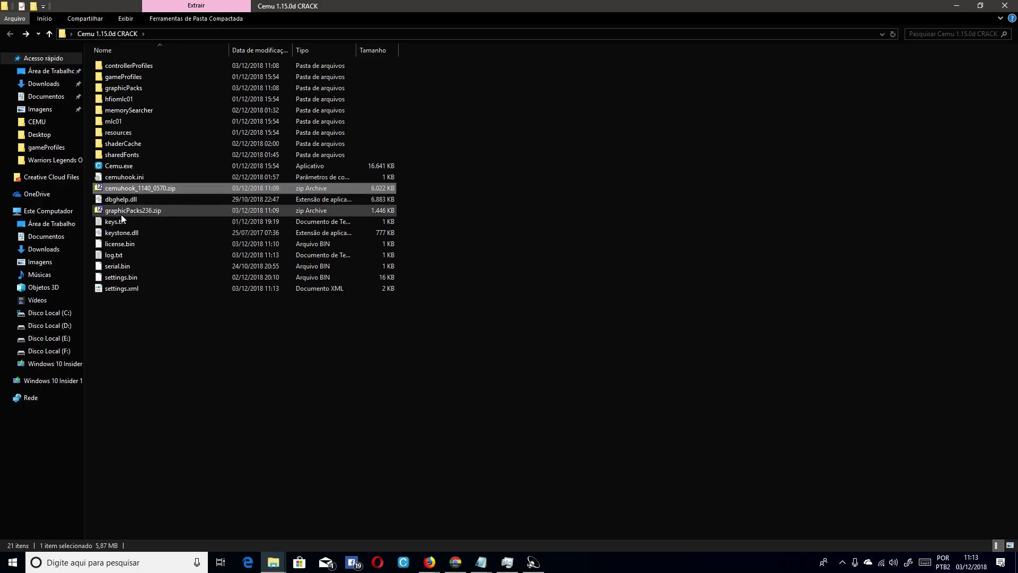
{"action": "left_click", "coordinate": [147, 210]}
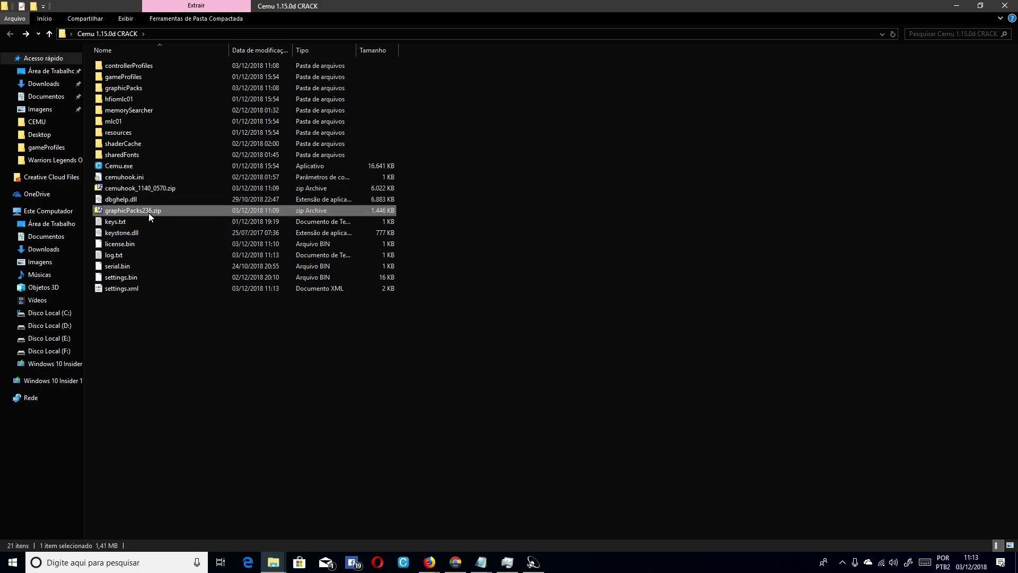
{"action": "left_click_drag", "start_coordinate": [144, 211], "coordinate": [137, 86]}
{"action": "double_click", "coordinate": [138, 86]}
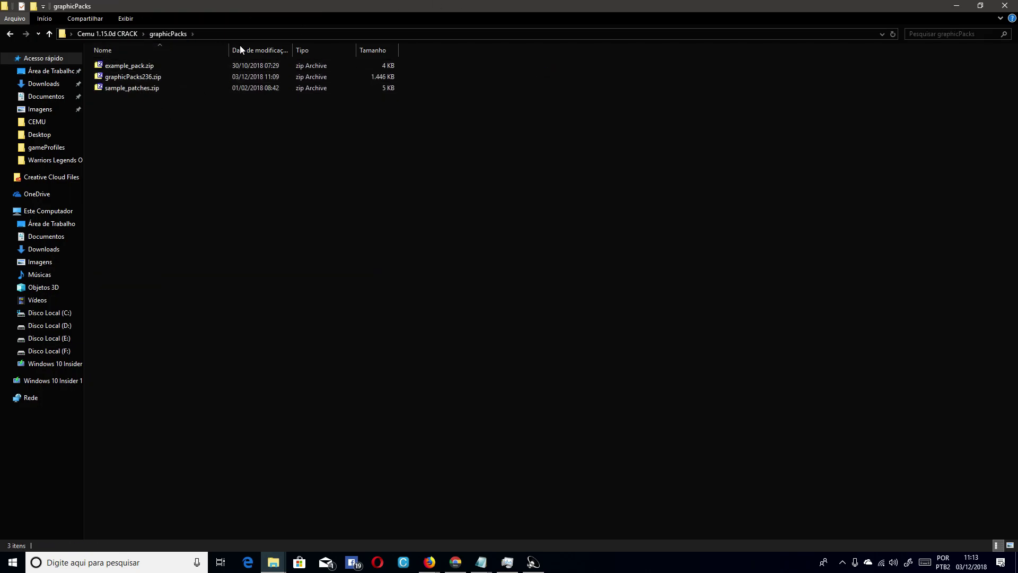
{"action": "left_click", "coordinate": [9, 34]}
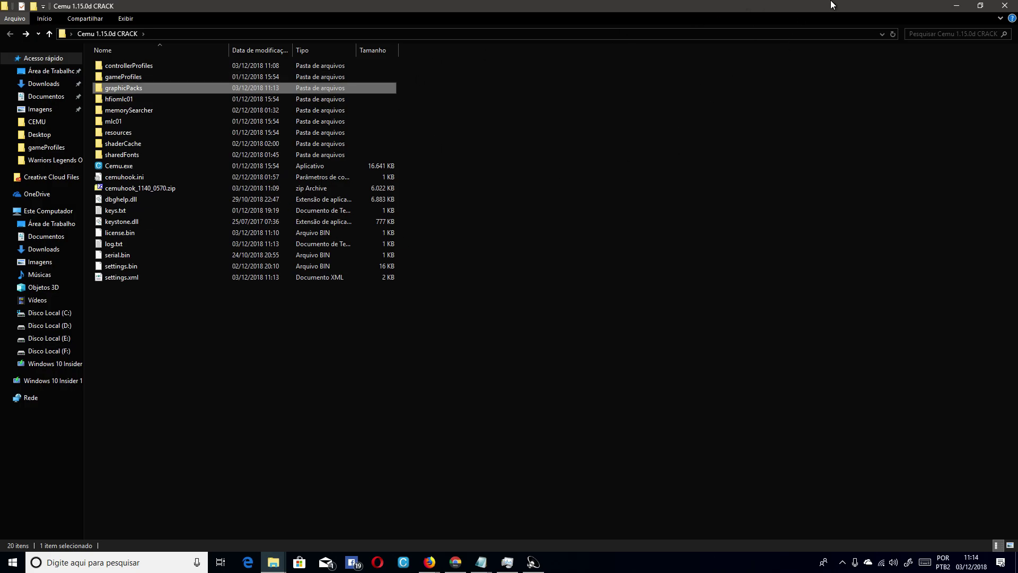
Step: Launch Cemu.exe and bring up the graphics options in its general settings
{"action": "double_click", "coordinate": [120, 166]}
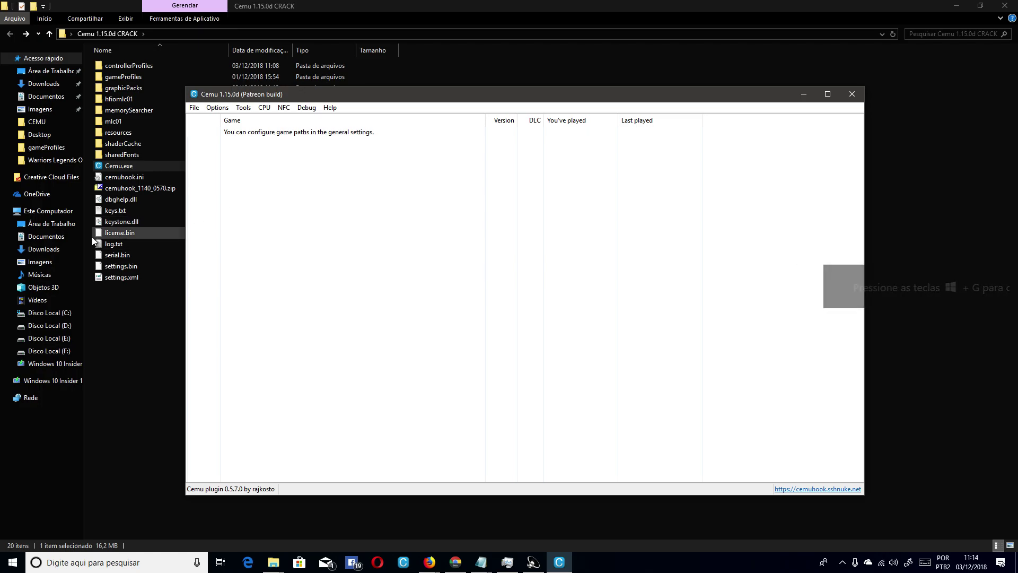
{"action": "mouse_move", "coordinate": [322, 101]}
{"action": "left_mouse_down"}
{"action": "mouse_move", "coordinate": [380, 109]}
{"action": "mouse_move", "coordinate": [334, 113]}
{"action": "left_mouse_up"}
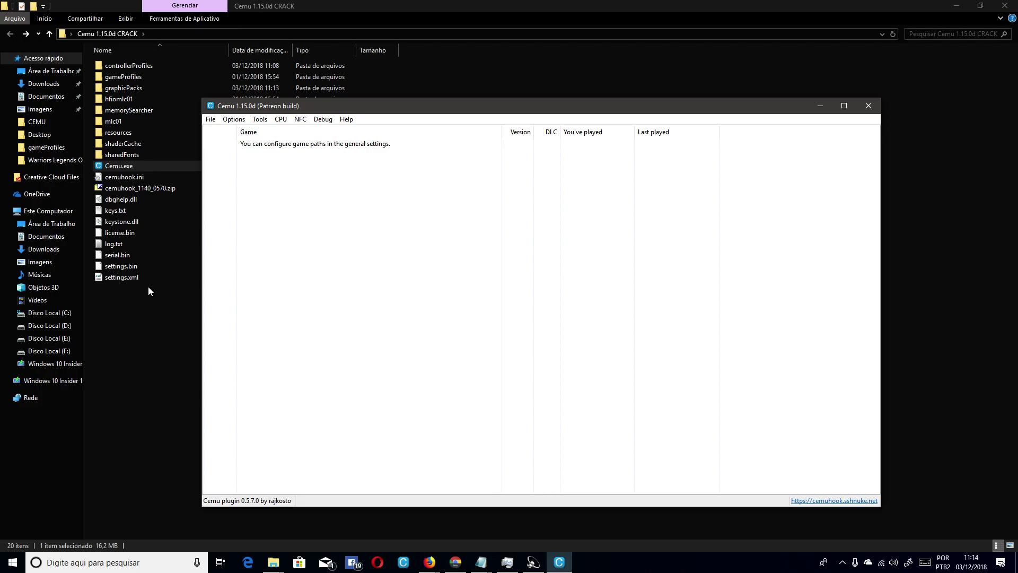
{"action": "left_click_drag", "start_coordinate": [424, 114], "coordinate": [387, 136]}
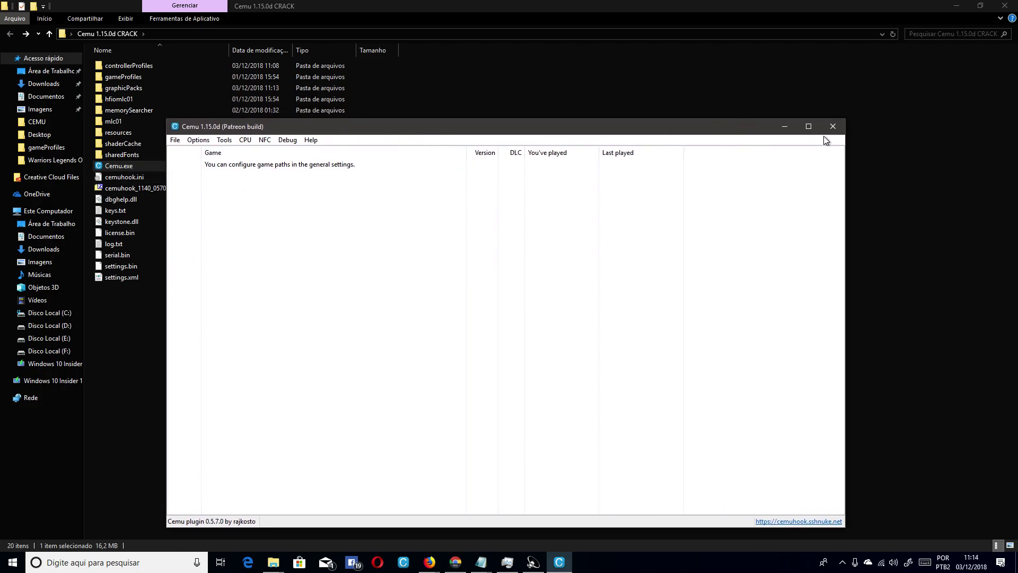
{"action": "left_click_drag", "start_coordinate": [743, 128], "coordinate": [760, 120]}
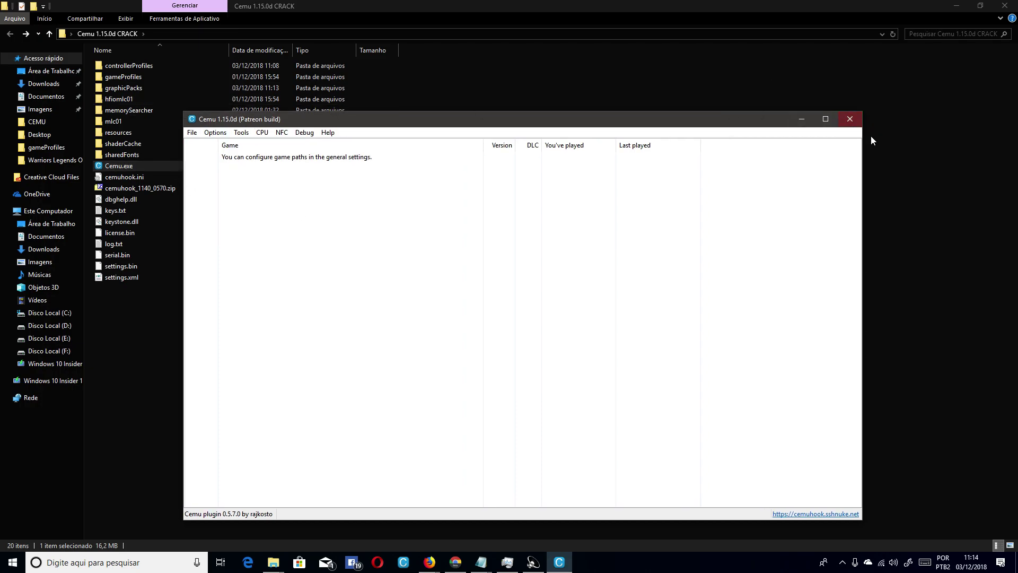
{"action": "left_click", "coordinate": [215, 133]}
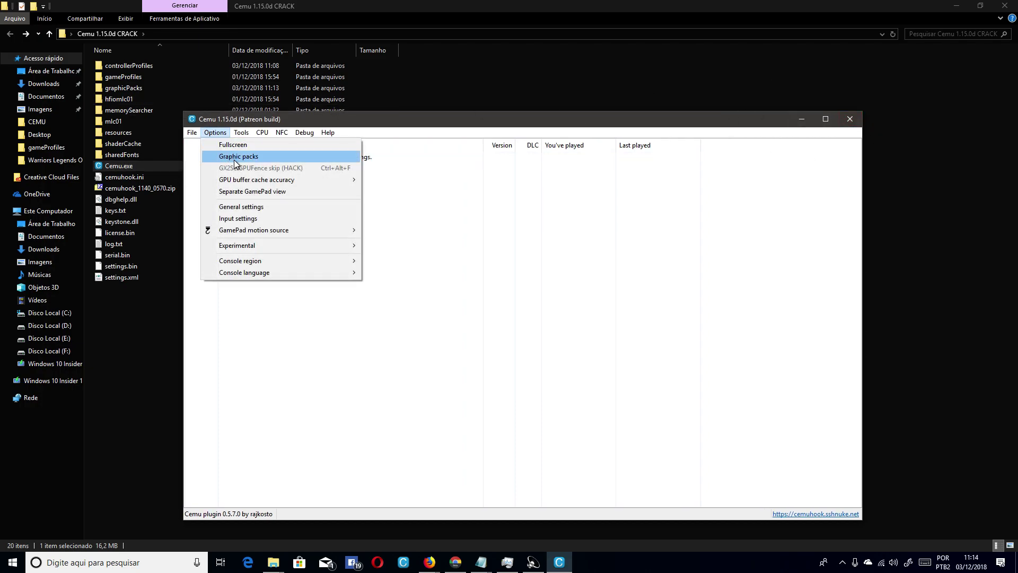
{"action": "left_click", "coordinate": [236, 207]}
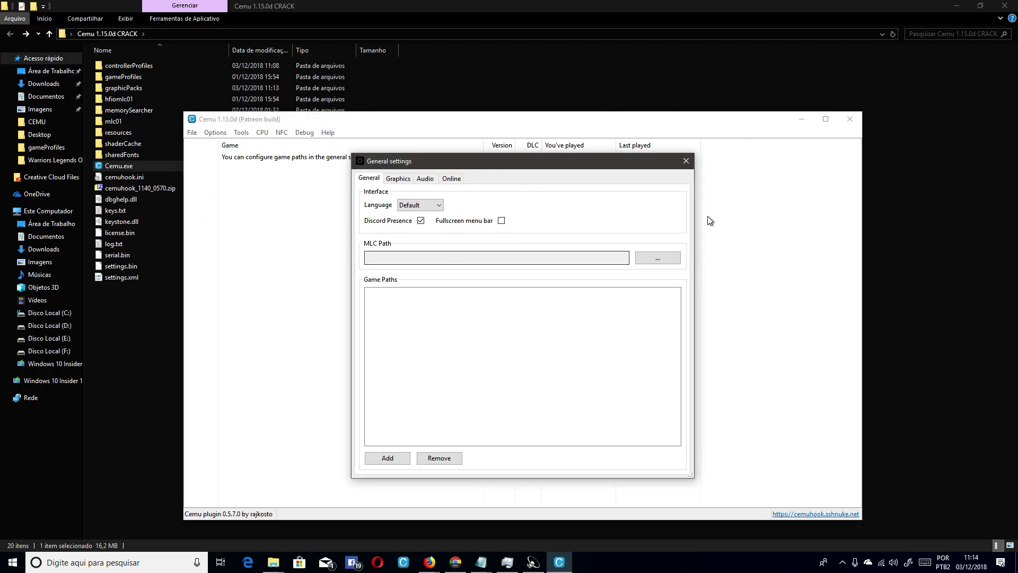
{"action": "left_click", "coordinate": [396, 179]}
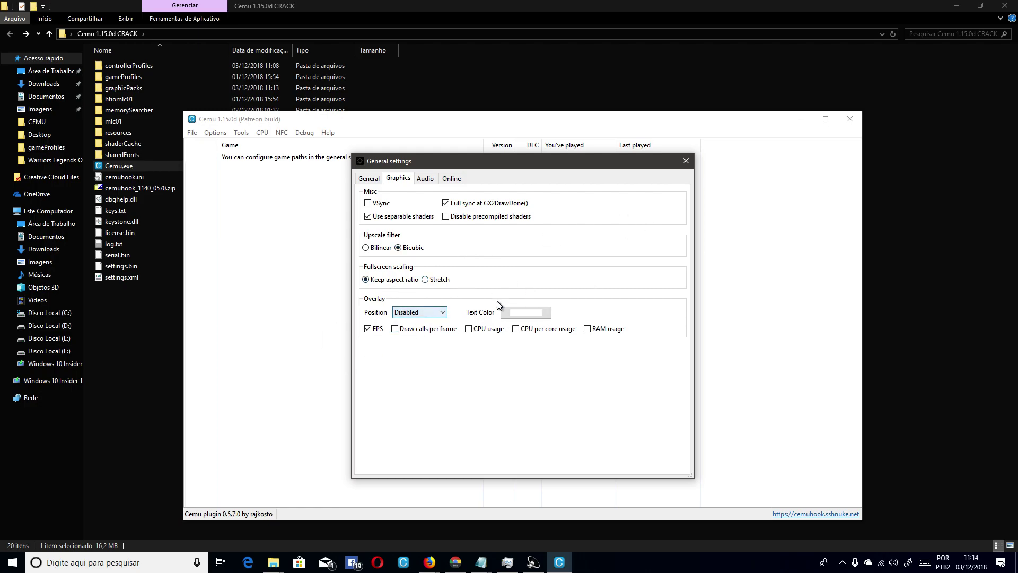
{"action": "left_click_drag", "start_coordinate": [489, 164], "coordinate": [405, 154]}
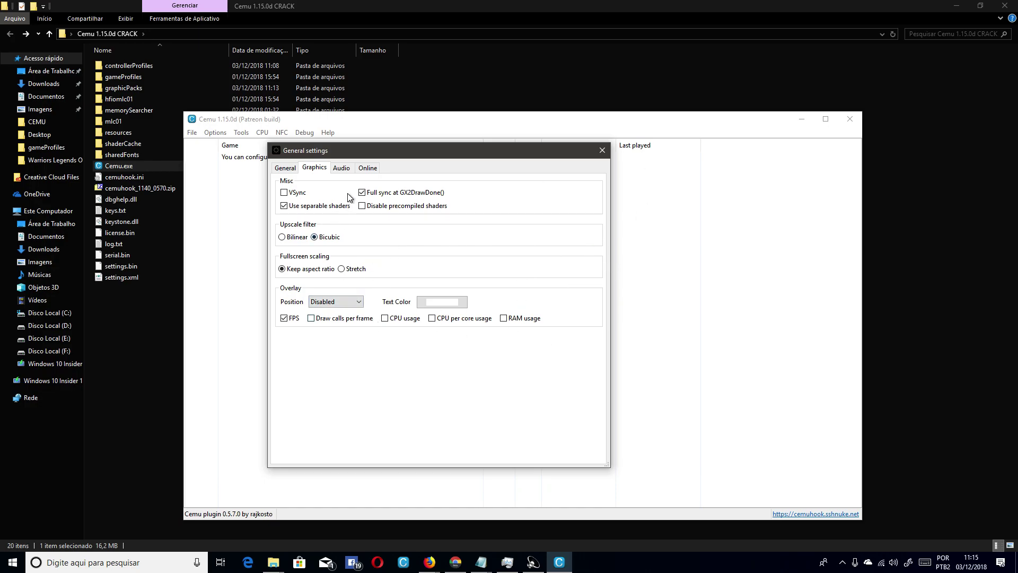
Step: Set the audio API to XAudio2 and the TV audio device to Alto-falantes (Realtek High Definition Audio)
{"action": "left_click", "coordinate": [342, 168]}
{"action": "left_click", "coordinate": [331, 194]}
{"action": "left_click", "coordinate": [325, 213]}
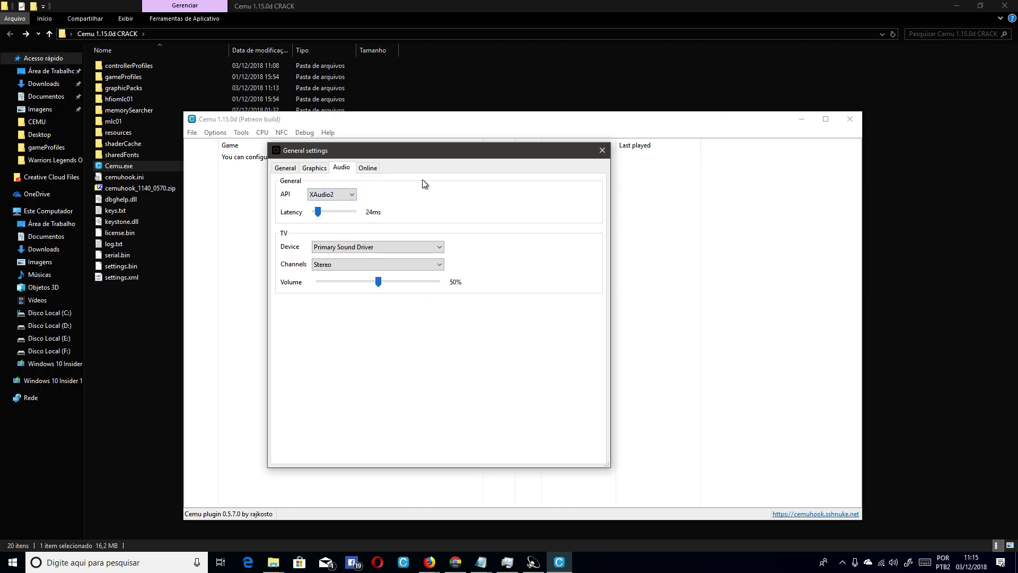
{"action": "left_click", "coordinate": [330, 195]}
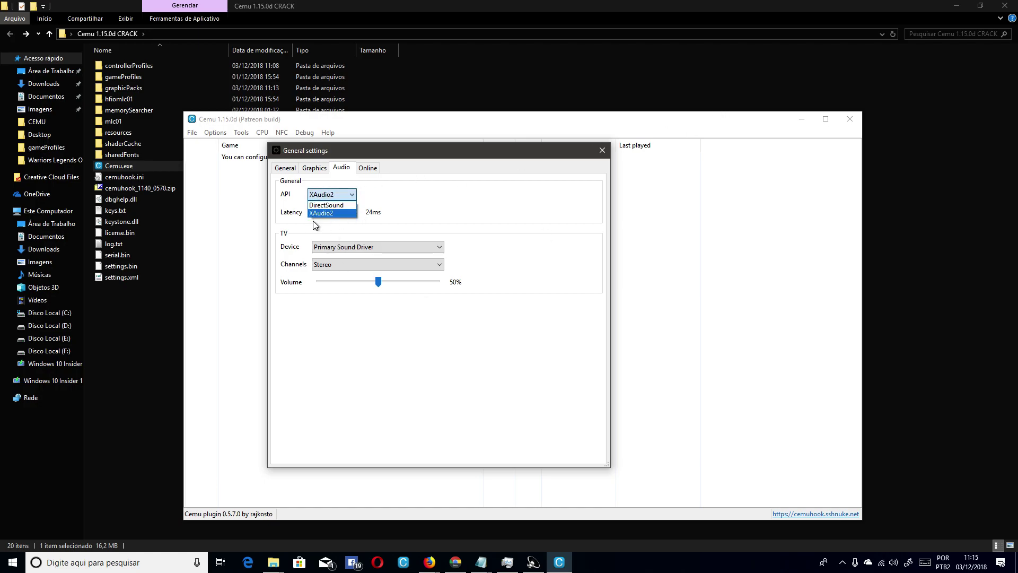
{"action": "left_click", "coordinate": [549, 189]}
{"action": "left_click", "coordinate": [372, 247]}
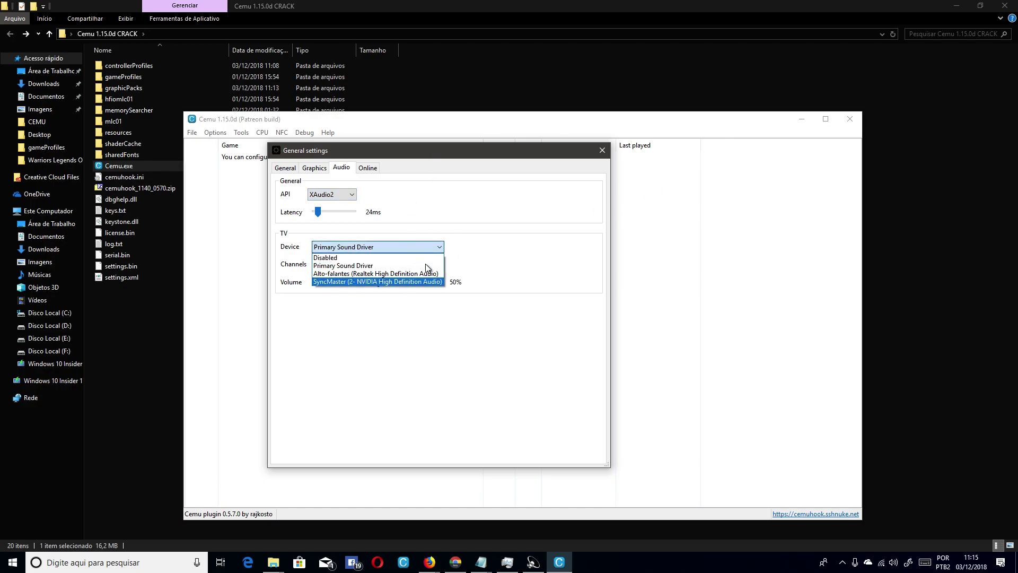
{"action": "left_click", "coordinate": [403, 273]}
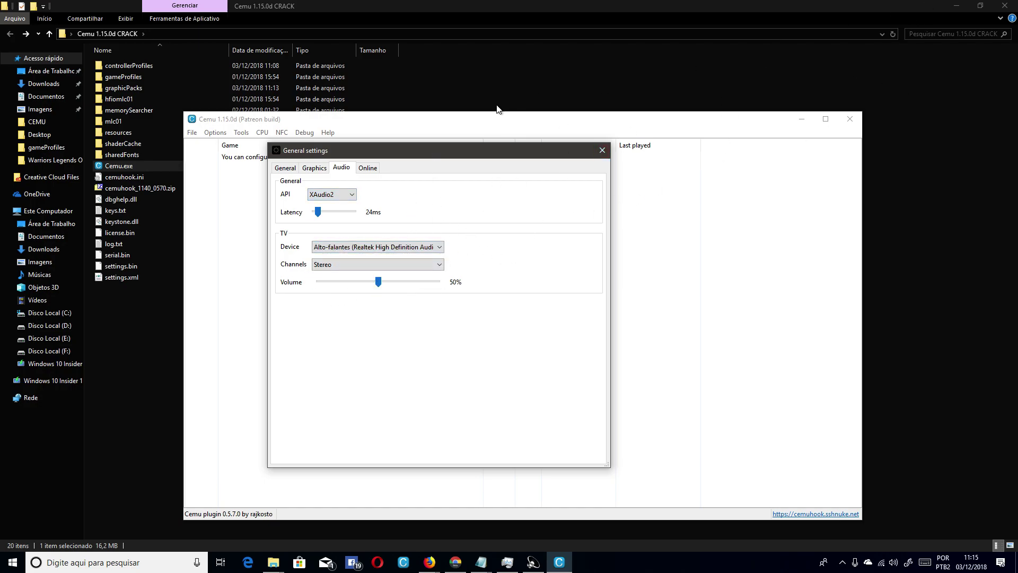
Step: Review the active account choice in the online settings and close the general settings
{"action": "left_click", "coordinate": [367, 168]}
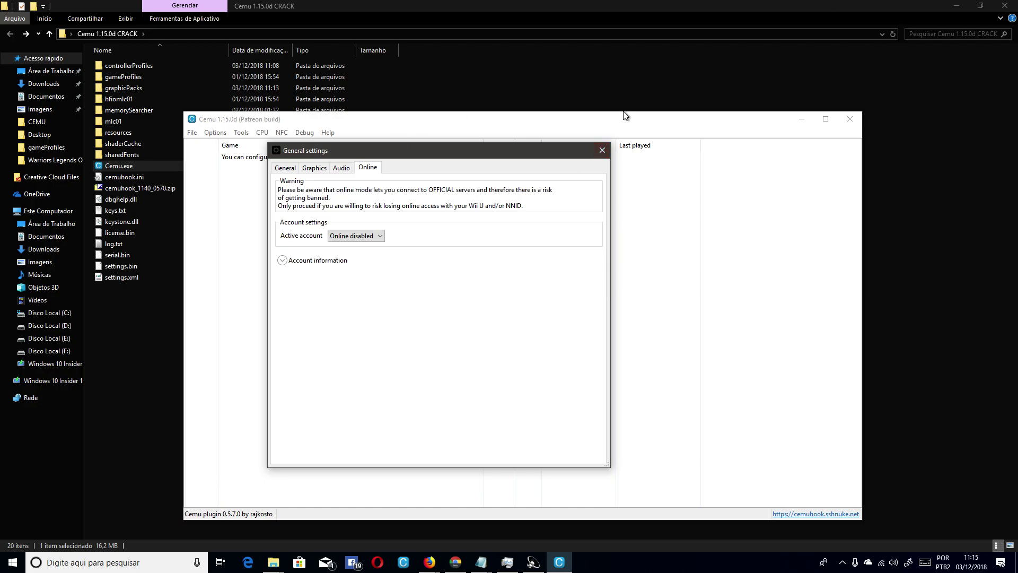
{"action": "left_click", "coordinate": [383, 238]}
{"action": "left_click", "coordinate": [489, 190]}
{"action": "left_click_drag", "start_coordinate": [410, 145], "coordinate": [491, 140]}
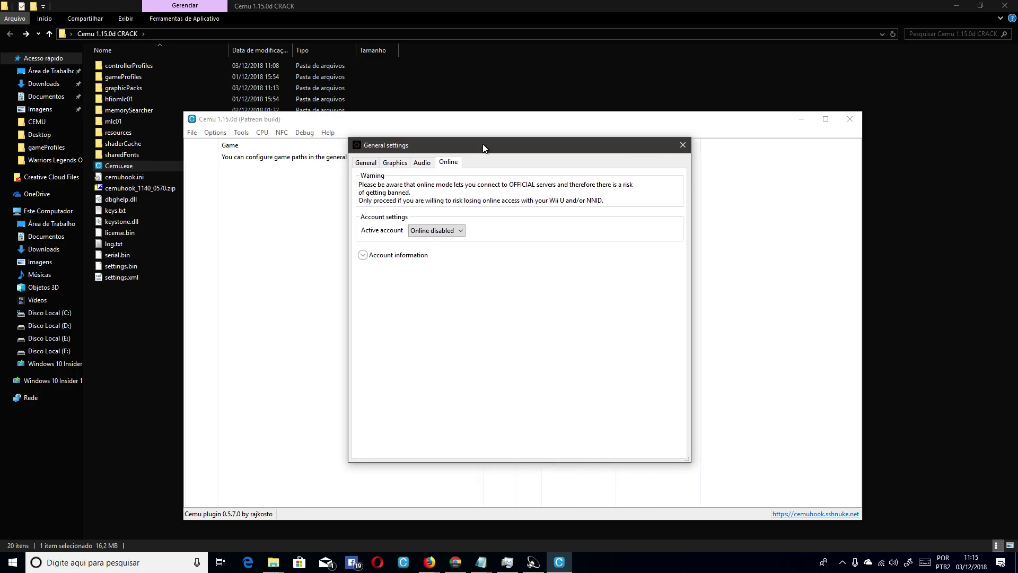
{"action": "left_click", "coordinate": [683, 145]}
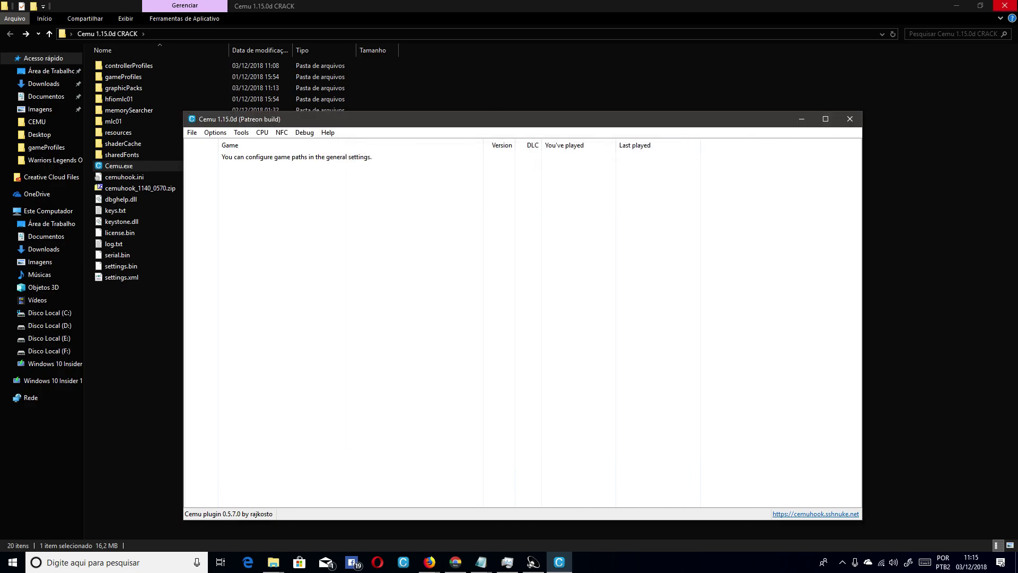
{"action": "mouse_move", "coordinate": [236, 125]}
{"action": "left_mouse_down"}
{"action": "mouse_move", "coordinate": [305, 128]}
{"action": "mouse_move", "coordinate": [245, 126]}
{"action": "left_mouse_up"}
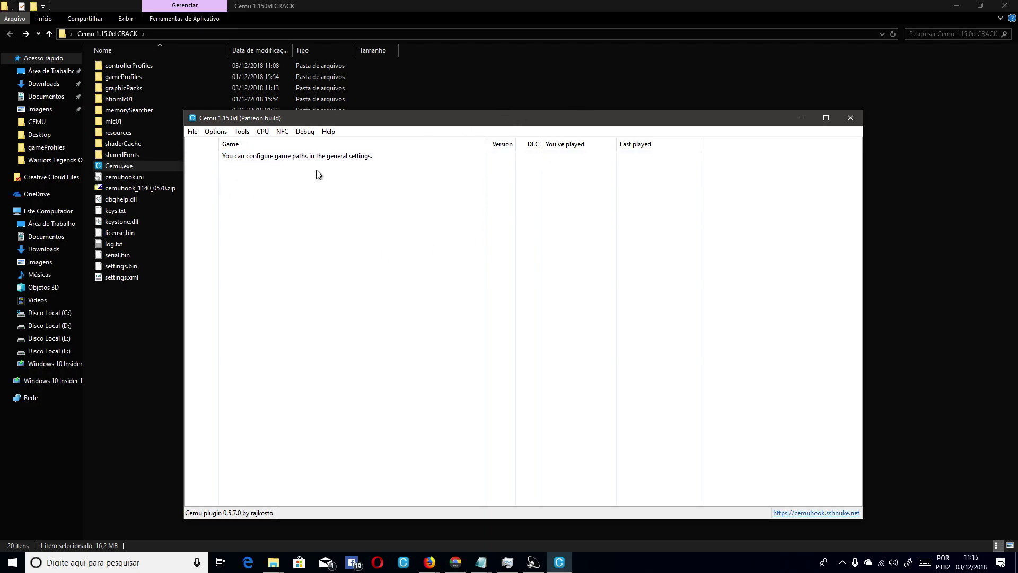
{"action": "left_click", "coordinate": [334, 128]}
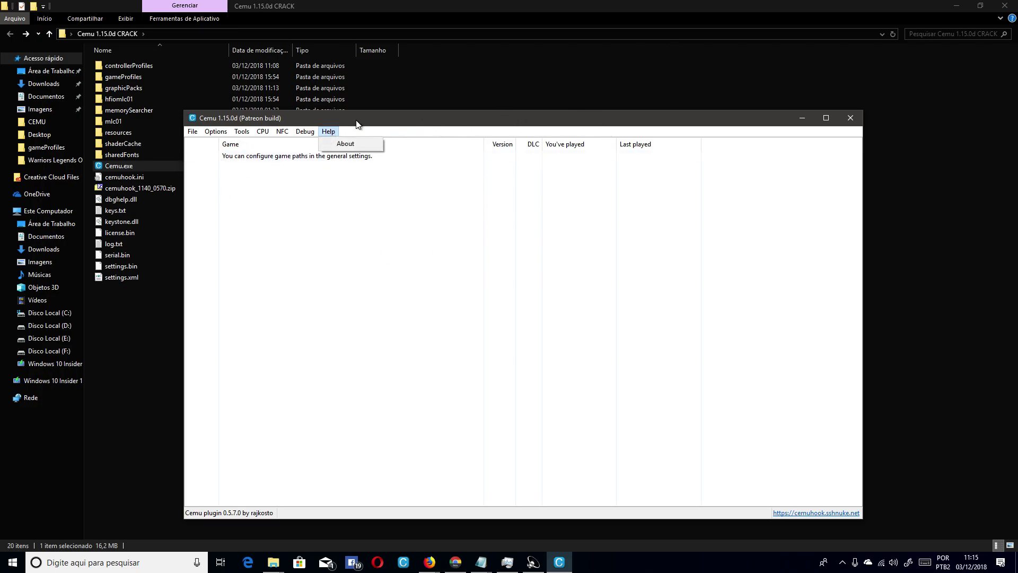
{"action": "mouse_move", "coordinate": [213, 134]}
{"action": "key", "text": "Left"}
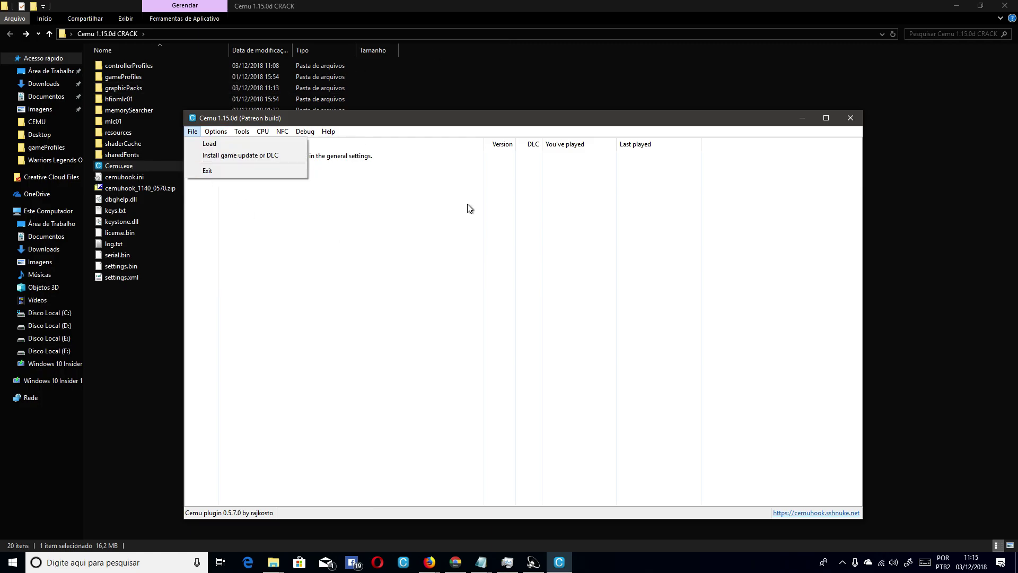
{"action": "left_click_drag", "start_coordinate": [491, 116], "coordinate": [449, 104]}
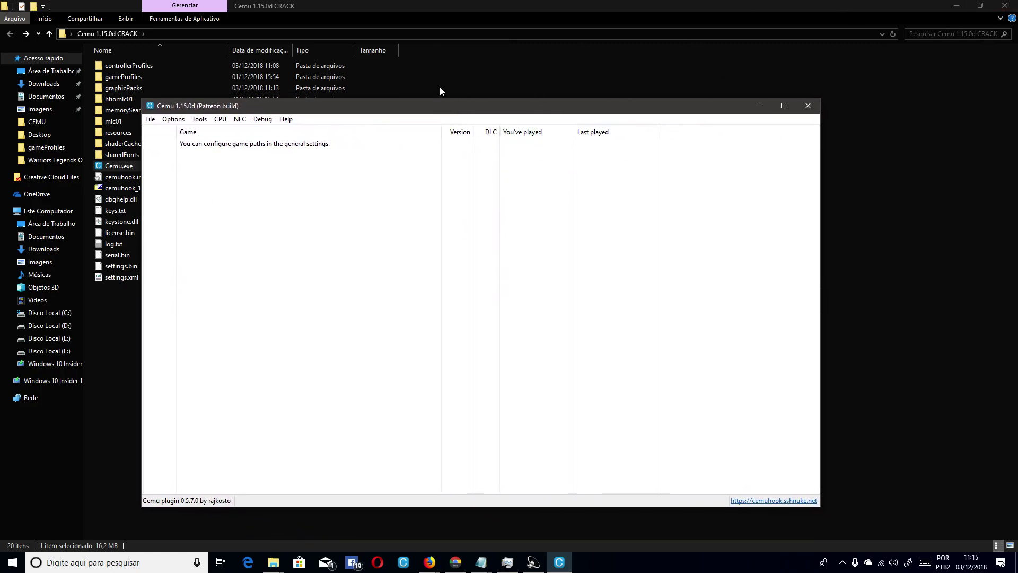
{"action": "mouse_move", "coordinate": [463, 112]}
{"action": "left_mouse_down"}
{"action": "mouse_move", "coordinate": [547, 112]}
{"action": "mouse_move", "coordinate": [400, 125]}
{"action": "mouse_move", "coordinate": [468, 91]}
{"action": "mouse_move", "coordinate": [458, 95]}
{"action": "left_mouse_up"}
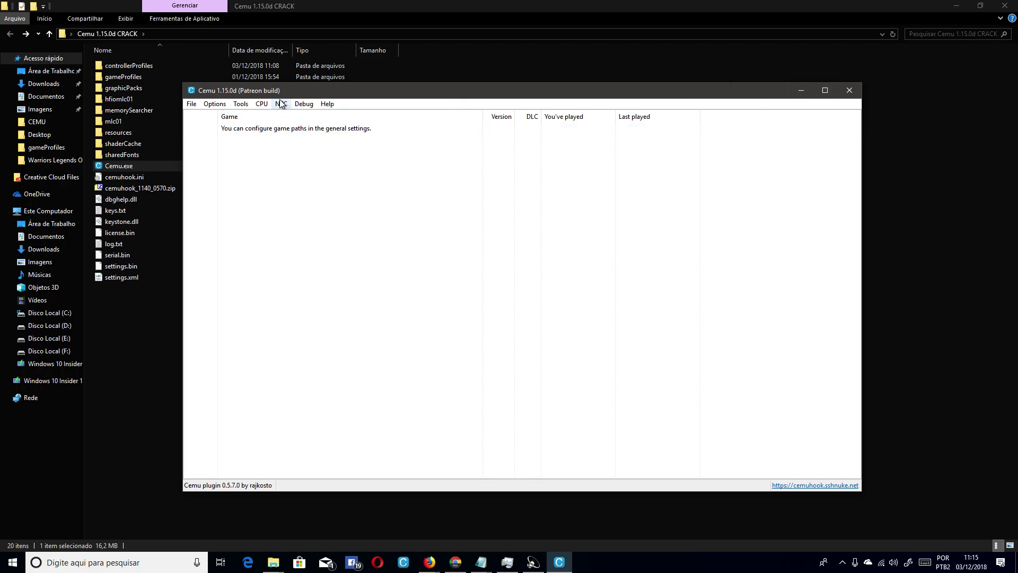
{"action": "left_click", "coordinate": [213, 104]}
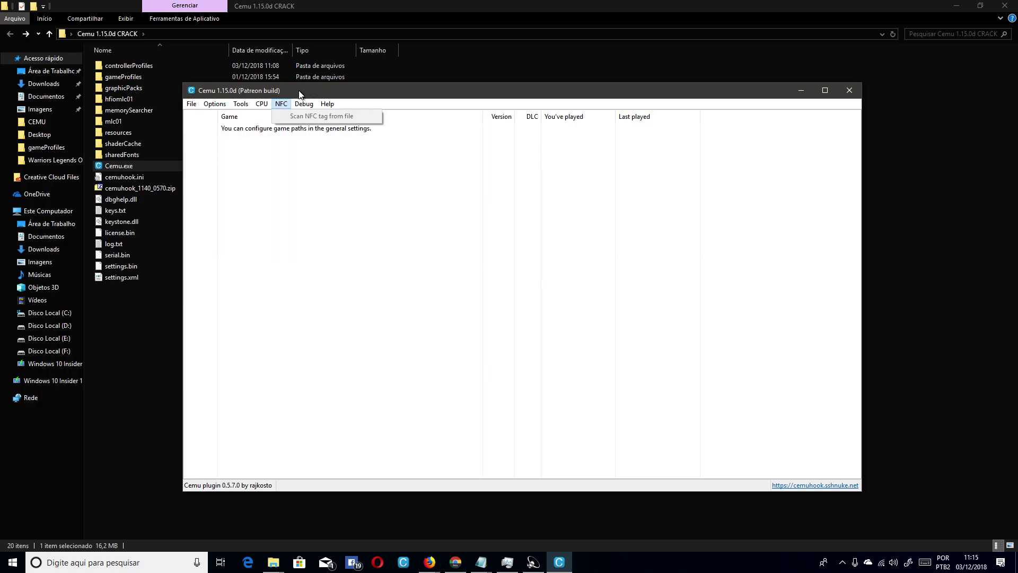
{"action": "left_click_drag", "start_coordinate": [281, 90], "coordinate": [288, 105]}
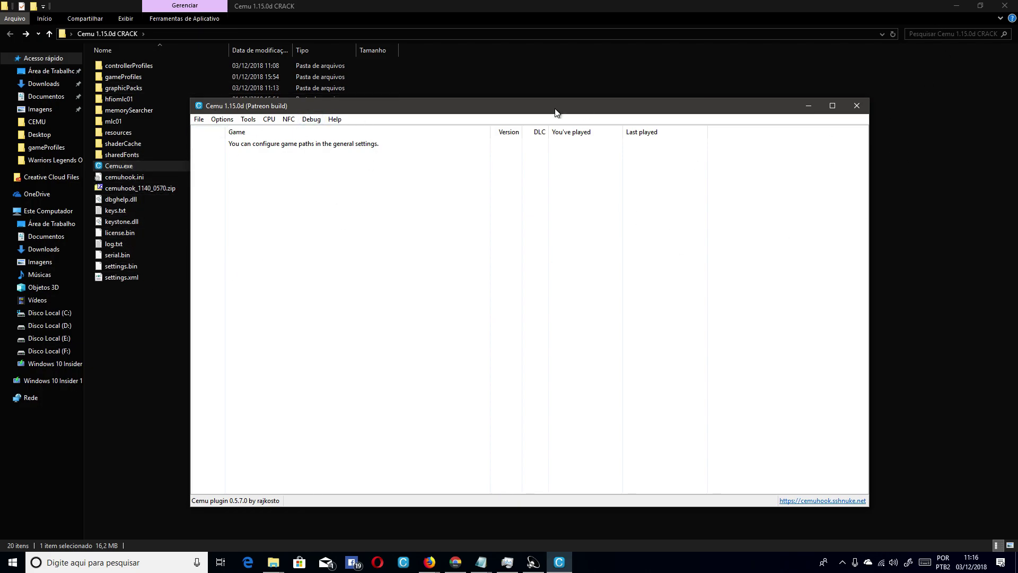
{"action": "left_click_drag", "start_coordinate": [481, 112], "coordinate": [431, 121]}
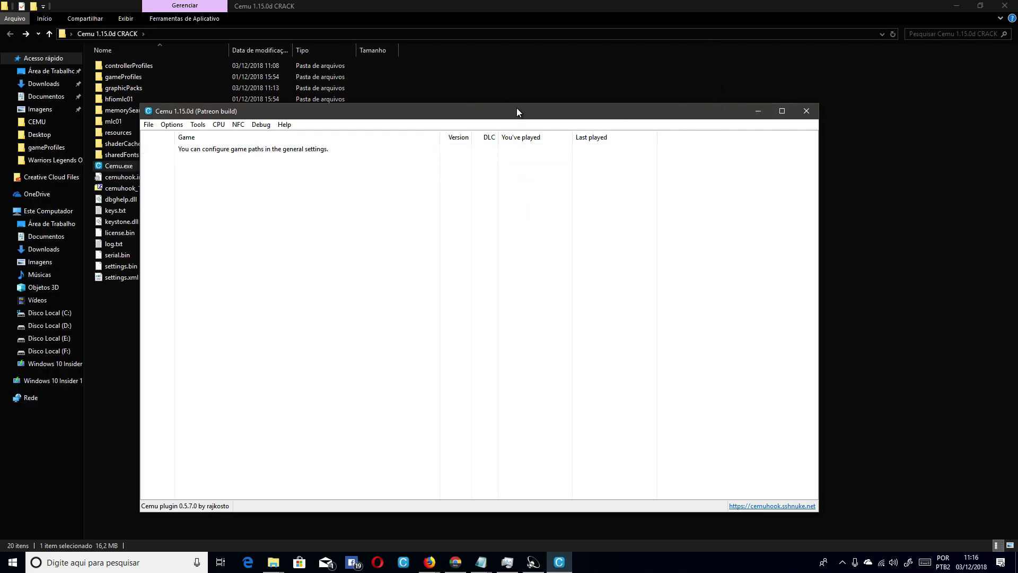
{"action": "left_click_drag", "start_coordinate": [436, 110], "coordinate": [456, 100]}
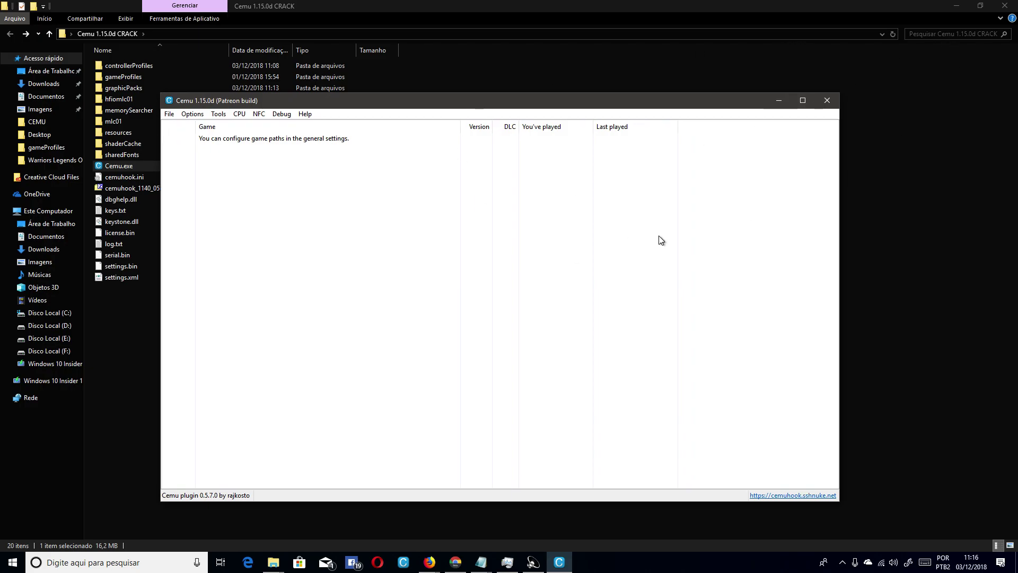